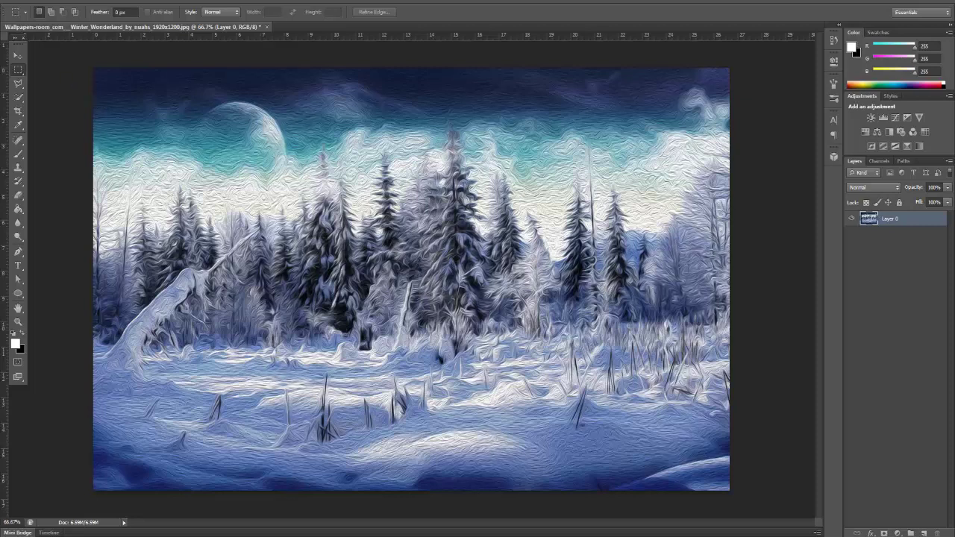
Step: Look over the Performance preferences and close them without changing anything
key(alt+f)
key(Right)
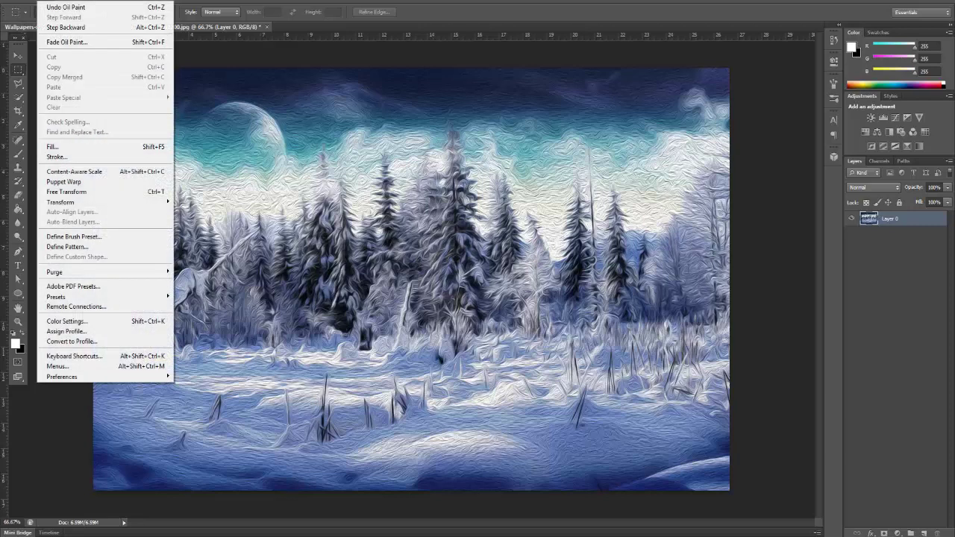
mouse_move(96, 382)
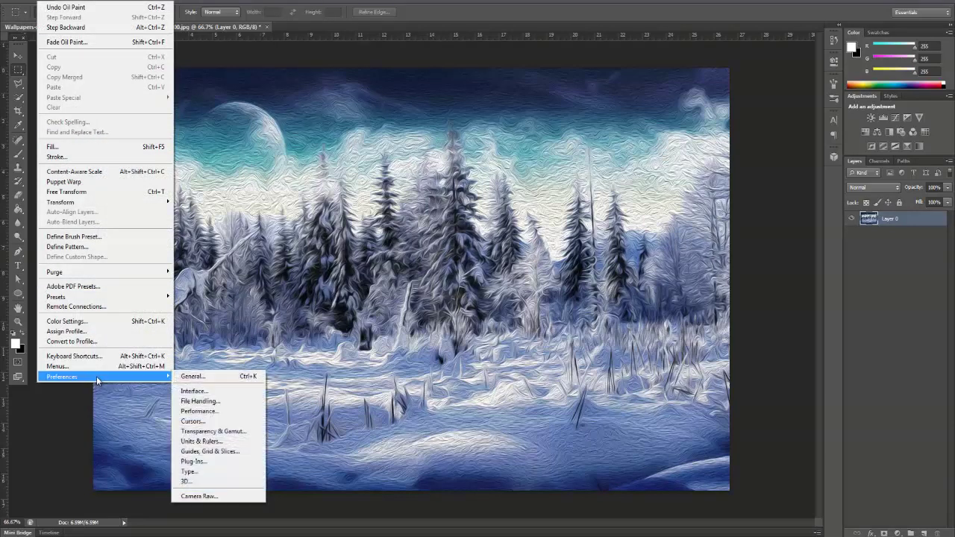
click(186, 377)
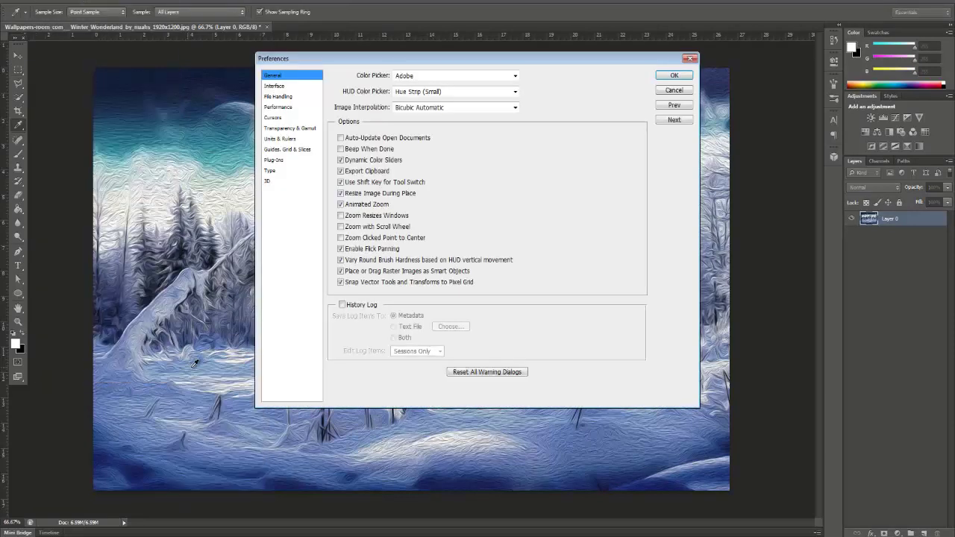
click(274, 108)
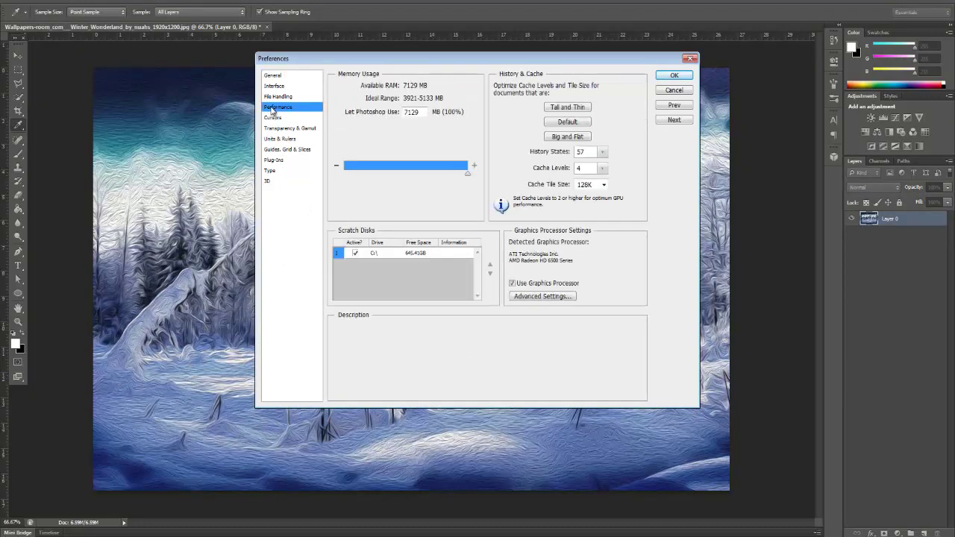
mouse_move(543, 284)
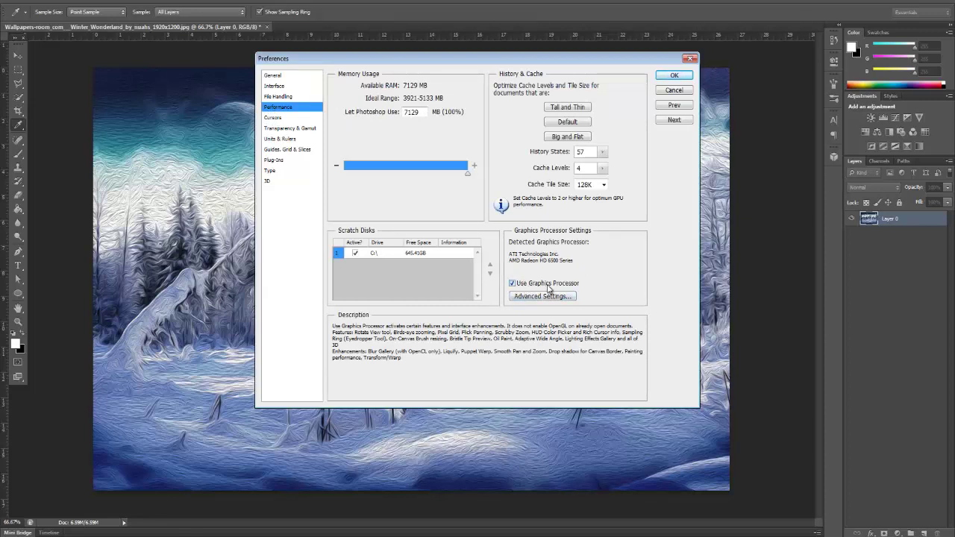
drag(443, 60, 450, 88)
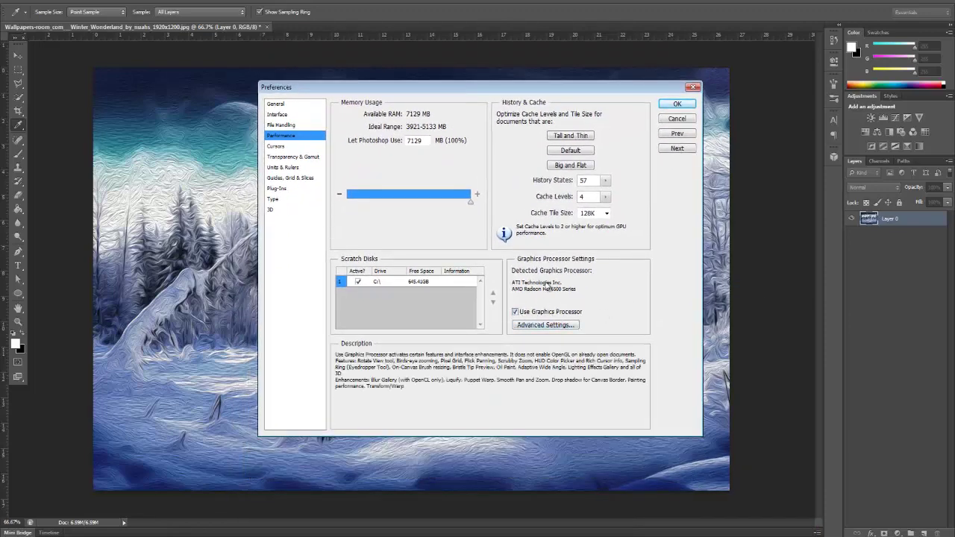
click(676, 105)
key(m)
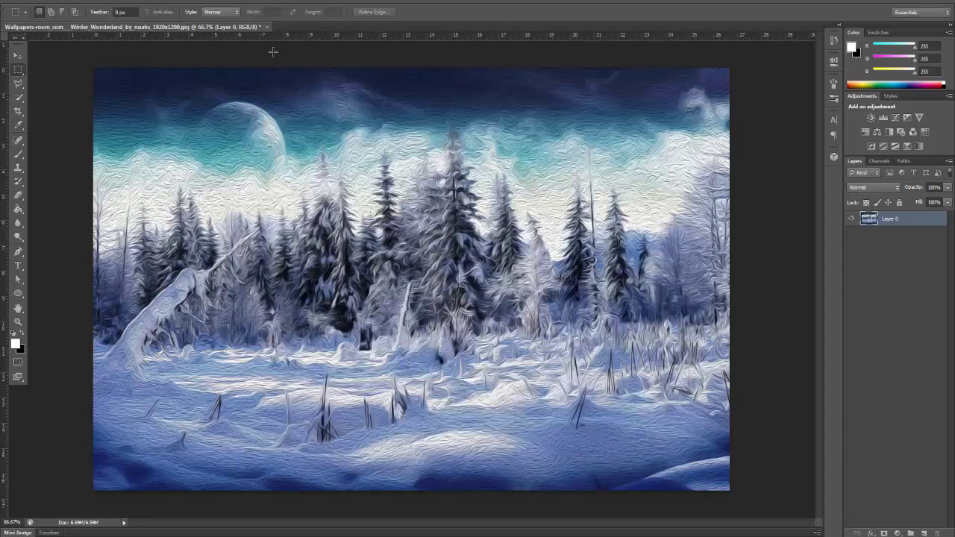
Step: Undo the Oil Paint effect and duplicate Layer 0 as Layer 0 copy
key(ctrl+z)
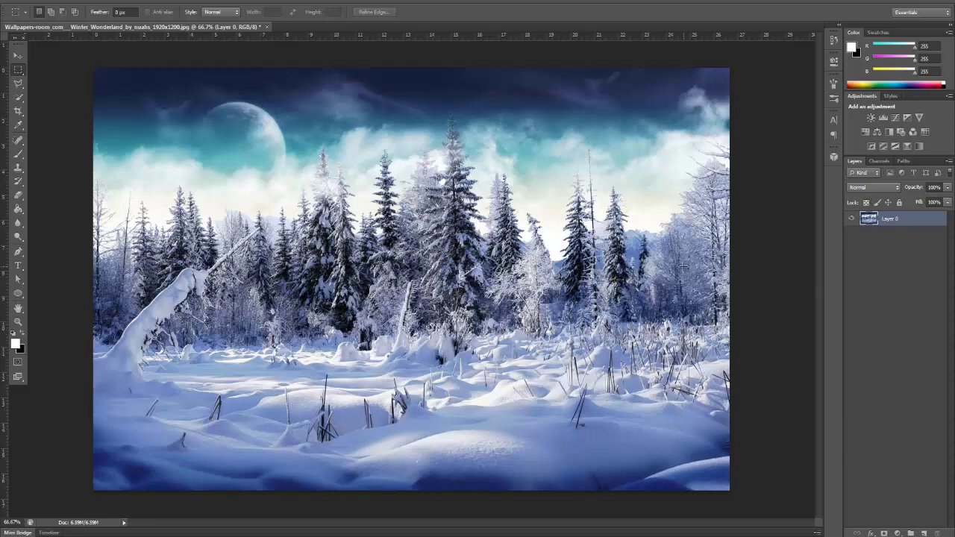
key(ctrl+j)
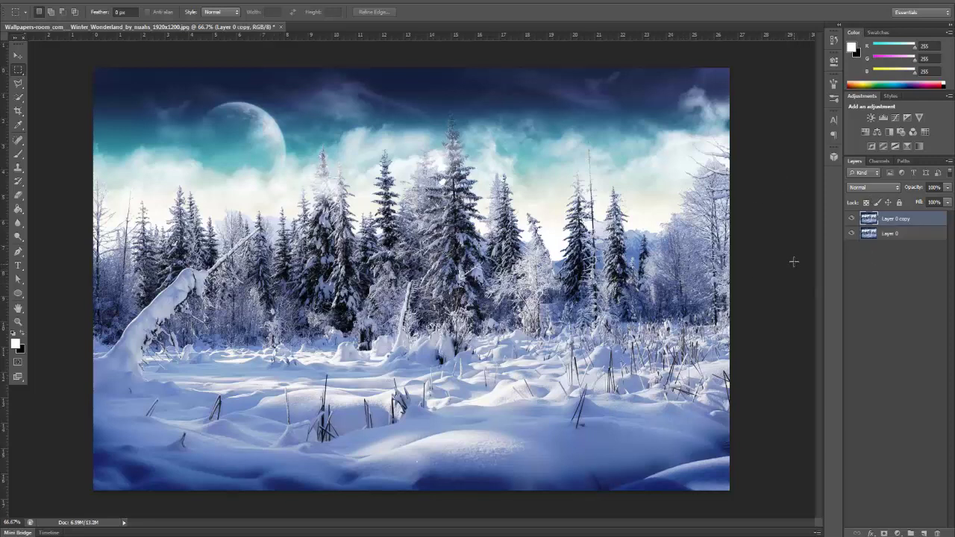
click(159, 1)
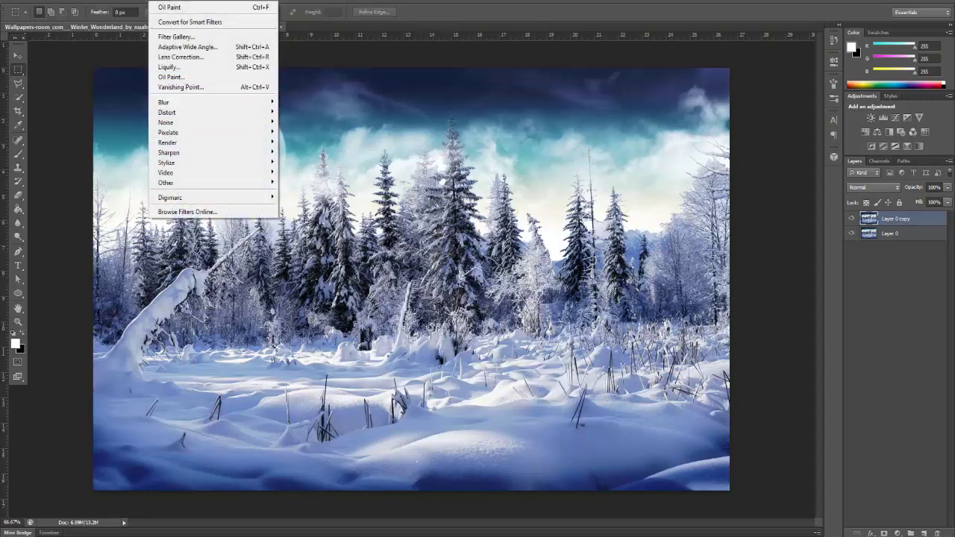
Step: Open Oil Paint, push Stylization to maximum, then bring it back down to 1.98
click(174, 77)
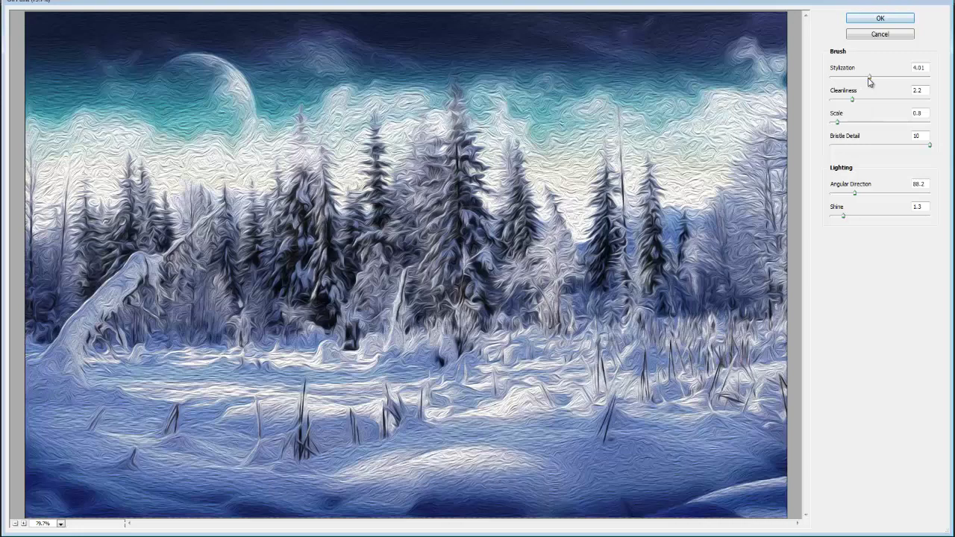
mouse_move(870, 78)
mouse_down()
mouse_move(909, 77)
mouse_move(829, 87)
mouse_move(933, 74)
mouse_move(814, 94)
mouse_move(930, 78)
mouse_move(899, 97)
mouse_move(887, 79)
mouse_move(813, 88)
mouse_move(941, 88)
mouse_move(853, 98)
mouse_move(933, 72)
mouse_up()
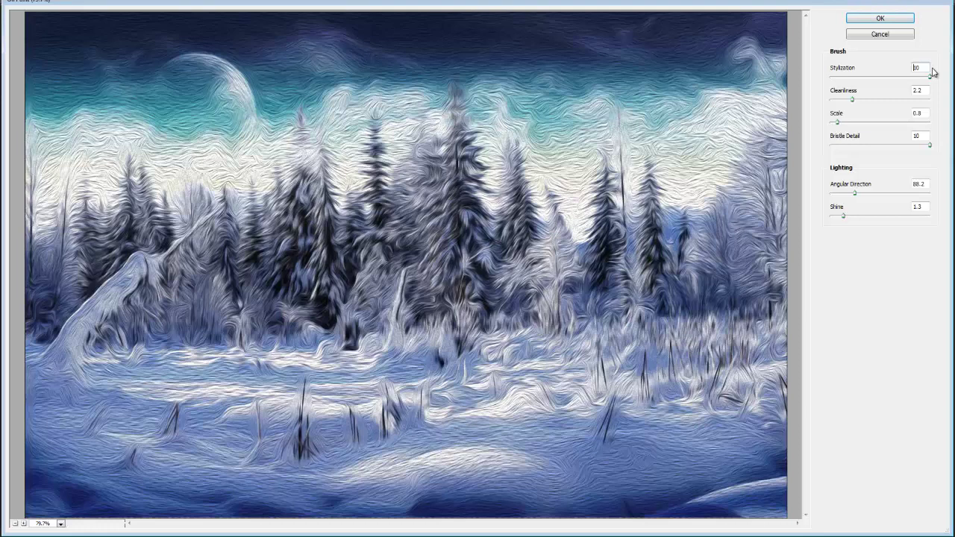
mouse_move(932, 71)
mouse_down()
mouse_move(889, 90)
mouse_move(760, 79)
mouse_move(842, 62)
mouse_move(827, 77)
mouse_move(849, 84)
mouse_up()
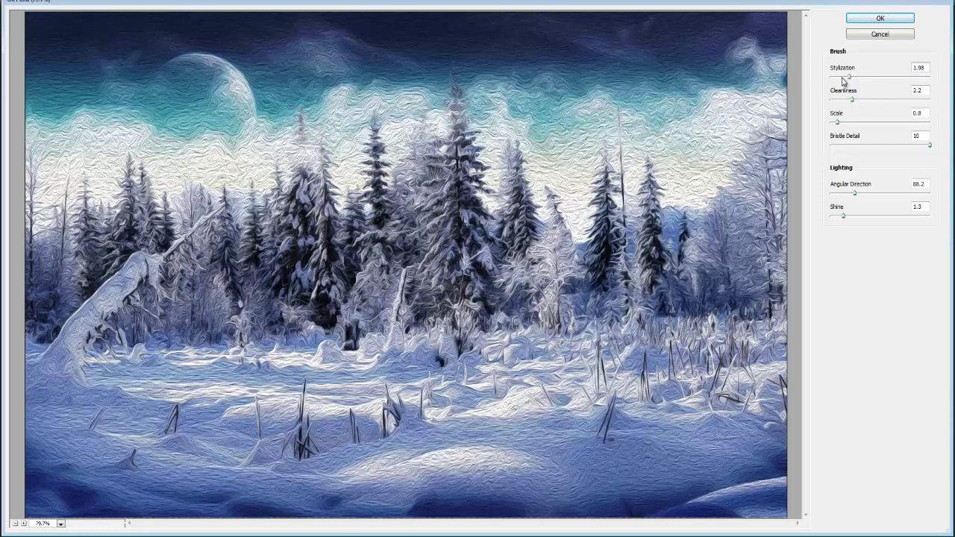
drag(924, 69, 870, 68)
Step: Try Bristle Detail at 0, then sweep Cleanliness from maximum down to rougher strokes
click(930, 145)
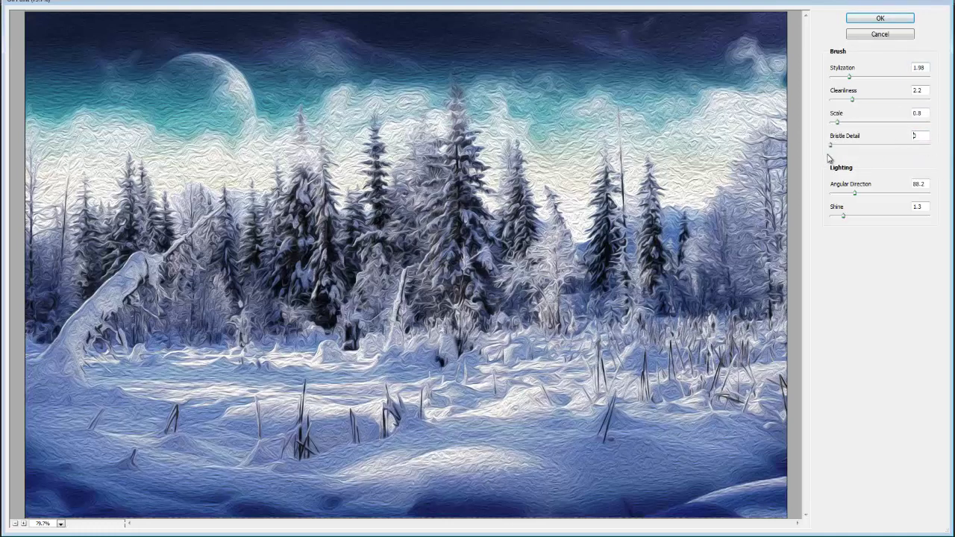
drag(902, 142, 950, 153)
drag(859, 100, 941, 105)
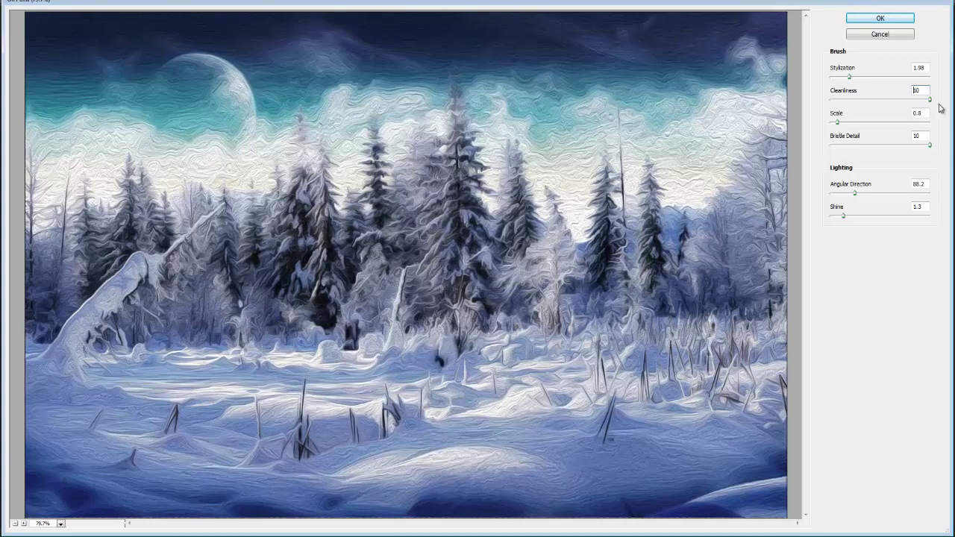
drag(930, 99, 829, 108)
Step: Enter 2.2, settle Cleanliness at 3.25, and raise the brush Scale to 10
text(2.2)
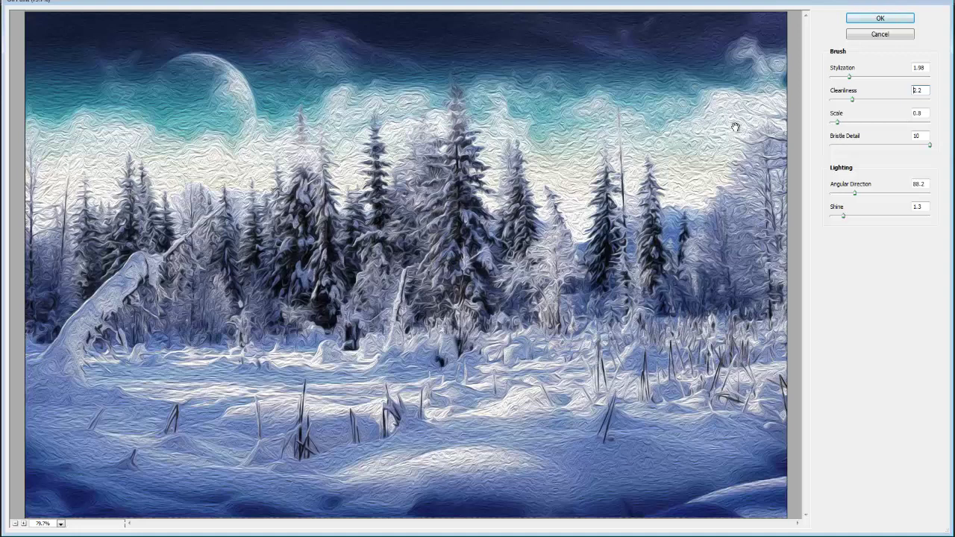
drag(855, 98, 949, 108)
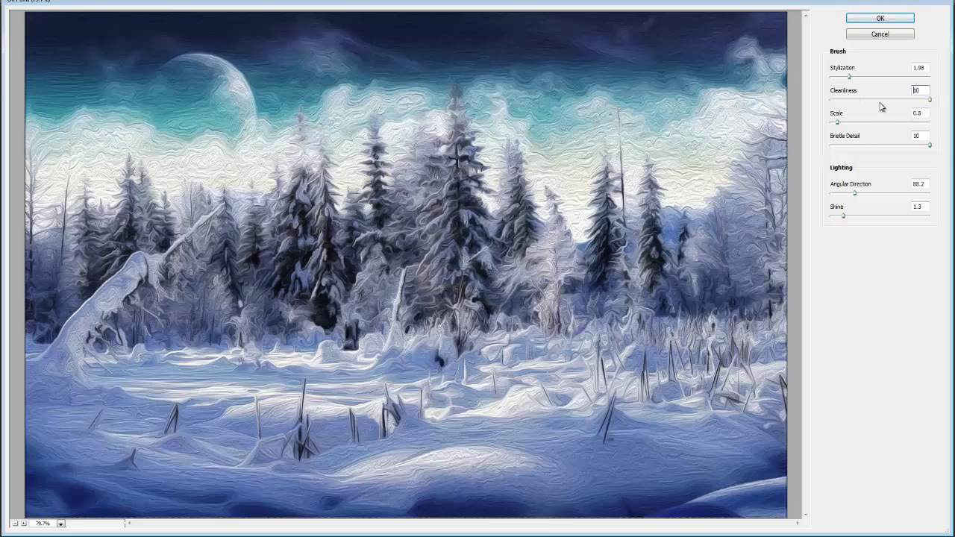
mouse_move(880, 106)
mouse_down()
mouse_move(859, 100)
mouse_move(863, 107)
mouse_up()
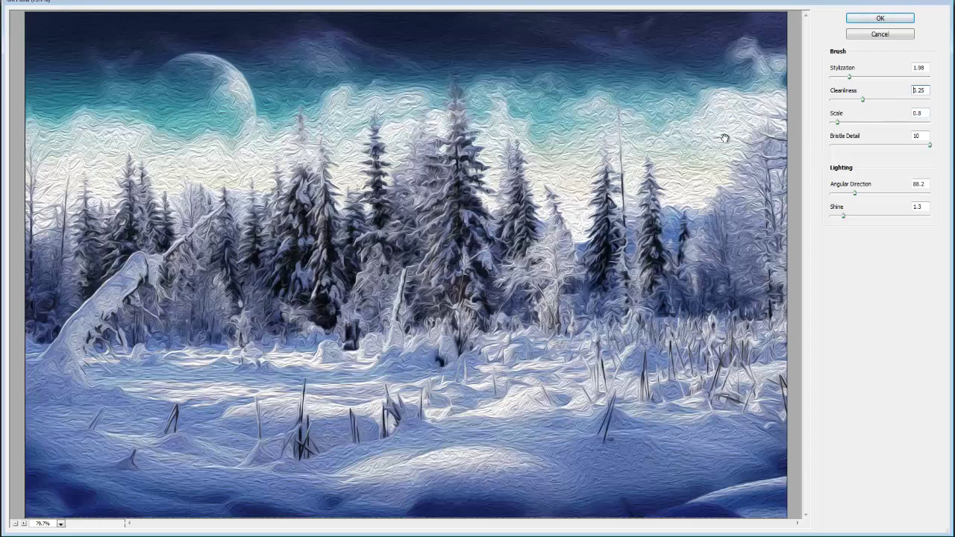
mouse_move(837, 123)
mouse_down()
mouse_move(929, 122)
mouse_move(831, 127)
mouse_move(933, 136)
mouse_up()
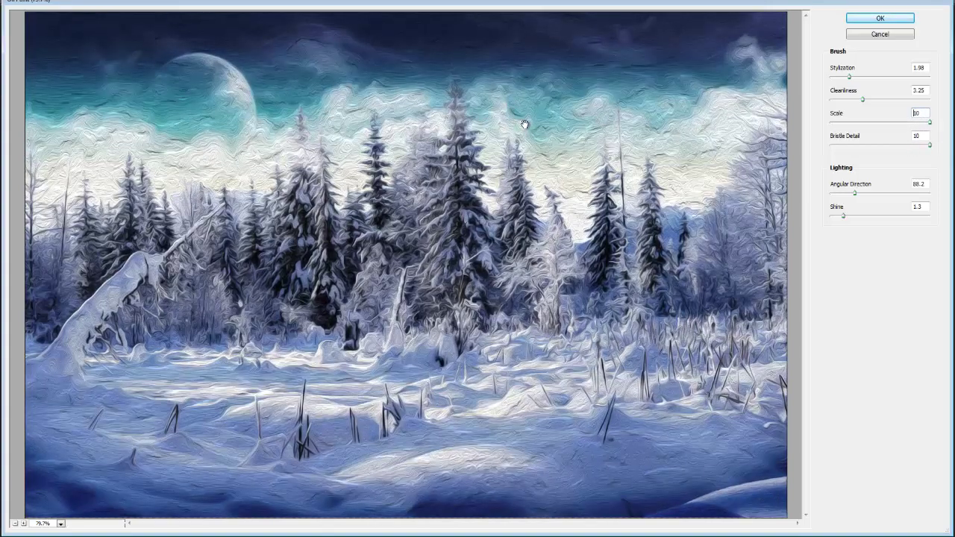
Step: Try smaller and larger brush Scale values, settling at 2.28 for finer strokes
click(888, 122)
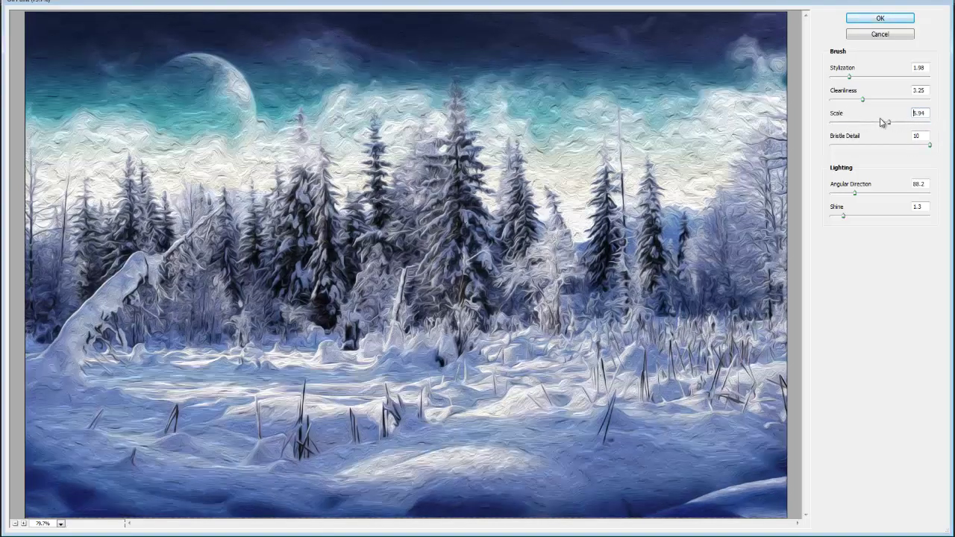
drag(882, 121, 836, 123)
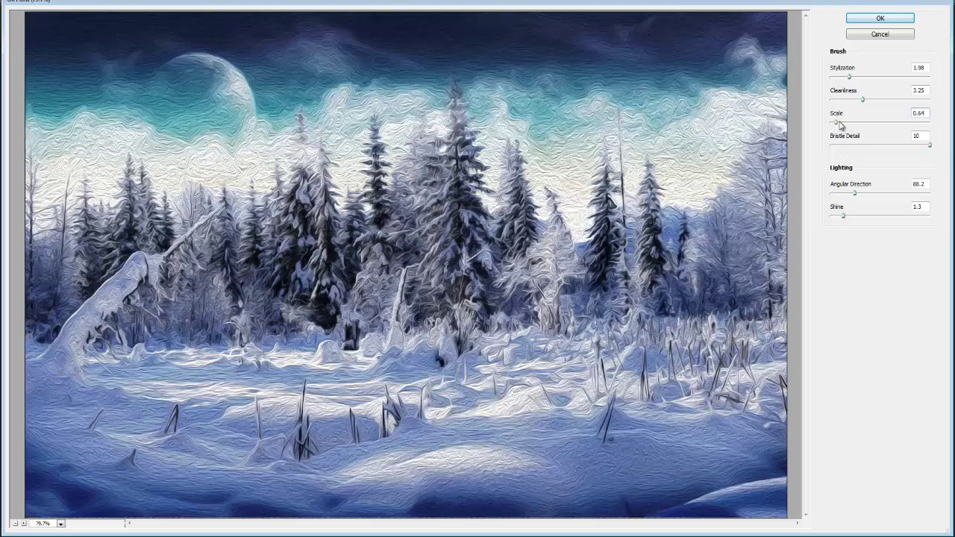
mouse_move(838, 122)
mouse_down()
mouse_move(855, 124)
mouse_move(852, 132)
mouse_up()
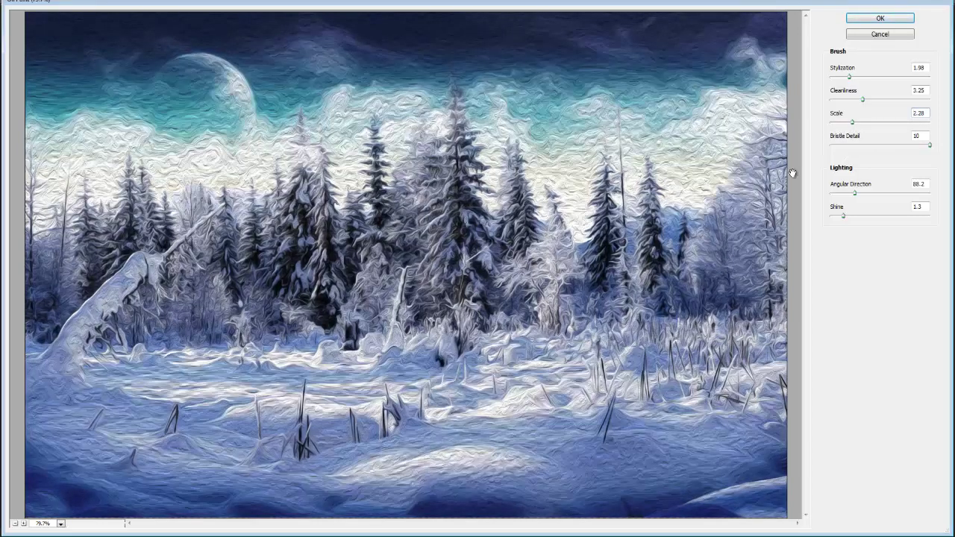
Step: Set Angular Direction to 158.4 and leave Shine low at about 0.55
mouse_move(855, 194)
mouse_down()
mouse_move(944, 194)
mouse_move(880, 214)
mouse_move(943, 211)
mouse_move(872, 194)
mouse_move(891, 216)
mouse_move(911, 212)
mouse_move(821, 228)
mouse_move(866, 216)
mouse_move(945, 220)
mouse_move(871, 221)
mouse_up()
click(873, 194)
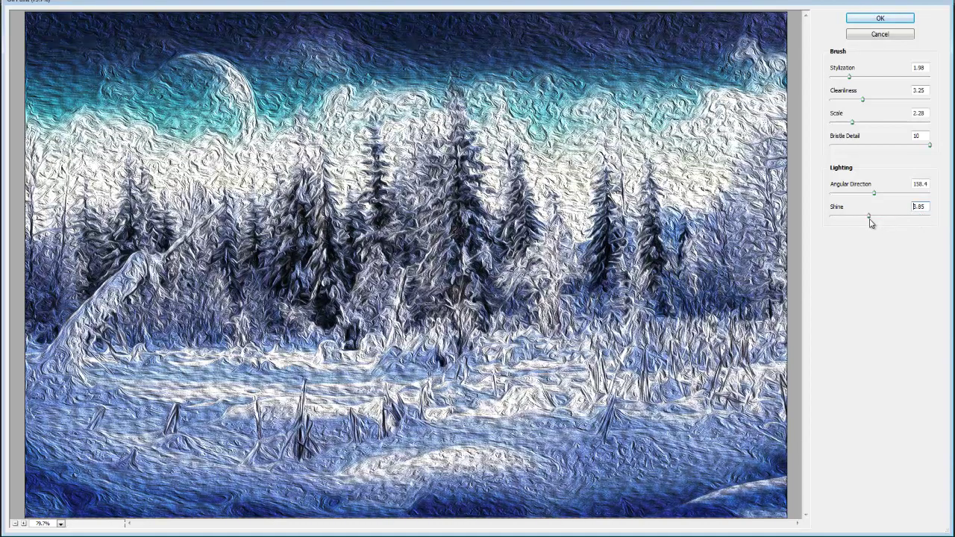
drag(869, 220, 763, 212)
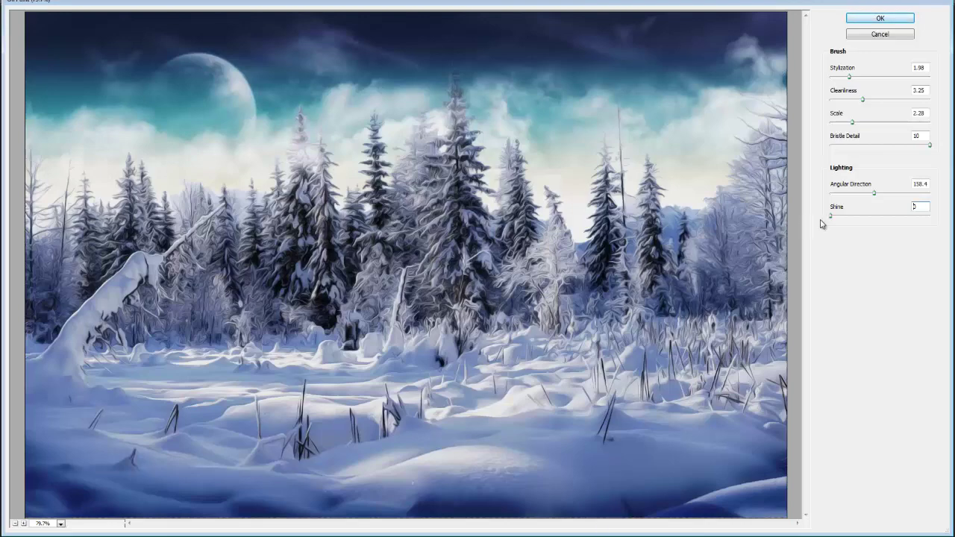
mouse_move(831, 216)
mouse_down()
mouse_move(865, 216)
mouse_move(472, 231)
mouse_up()
mouse_move(831, 218)
mouse_down()
mouse_move(896, 221)
mouse_move(837, 217)
mouse_up()
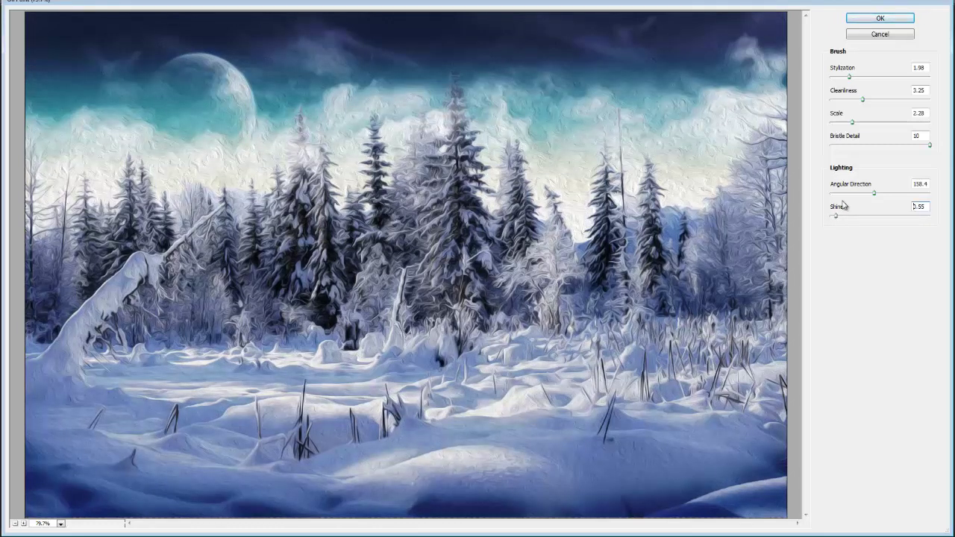
Step: Apply Oil Paint to Layer 0 copy, then hide and reshow it to compare with the original
click(879, 18)
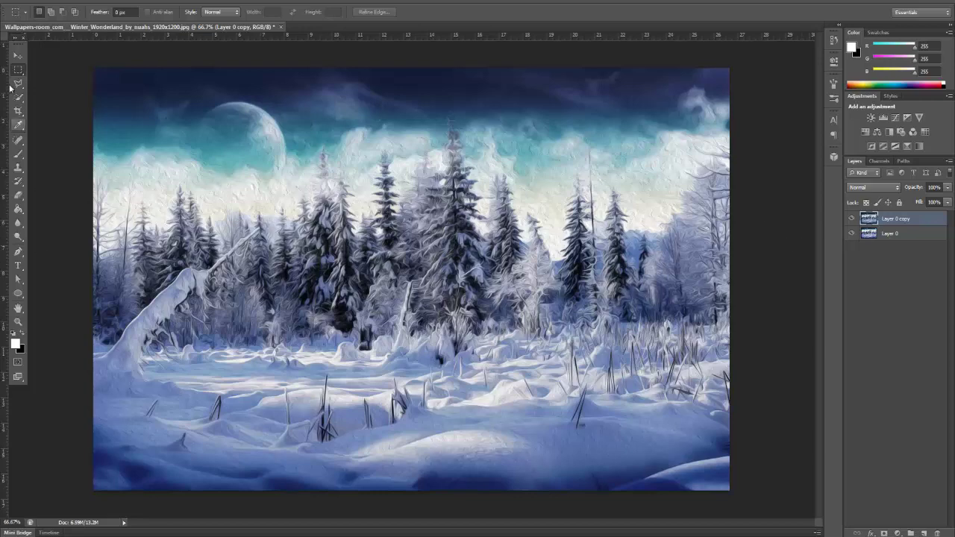
click(18, 56)
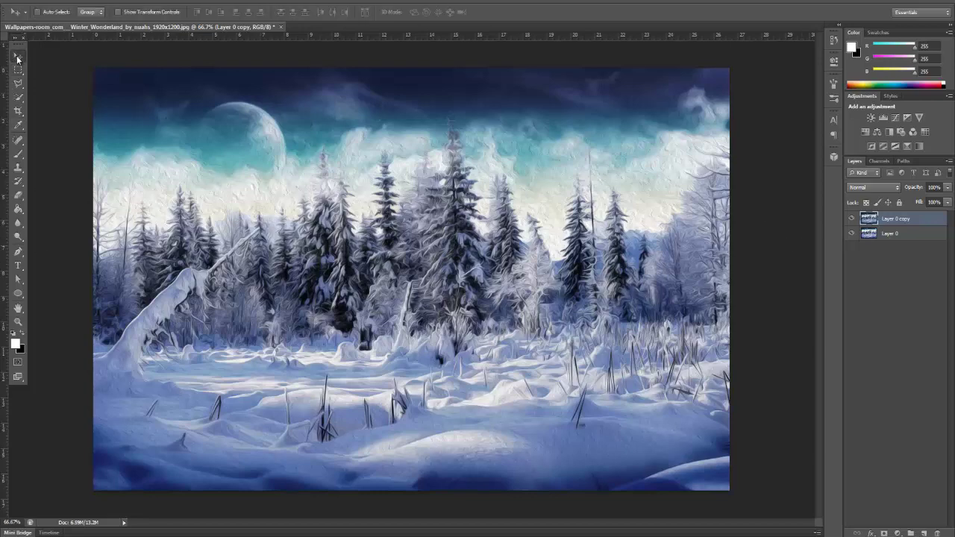
click(851, 219)
click(851, 219)
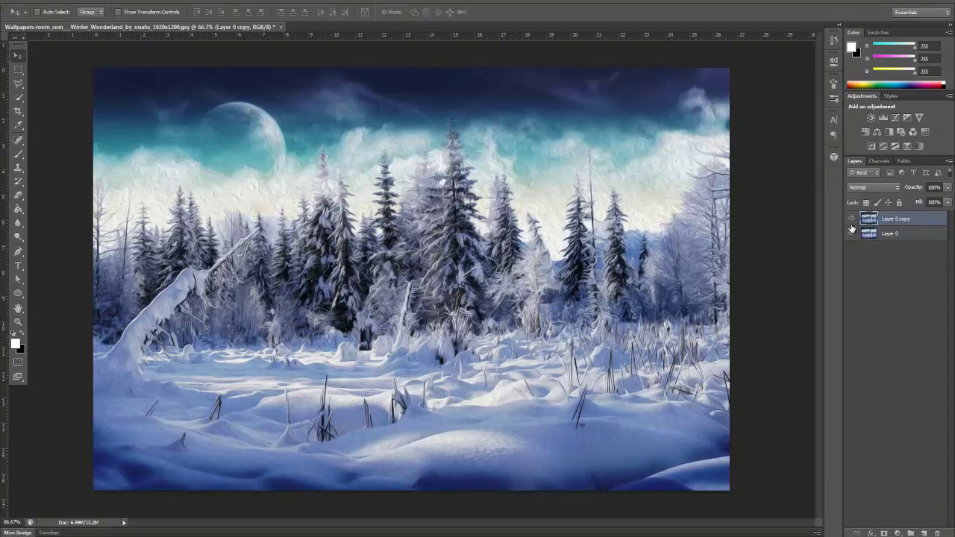